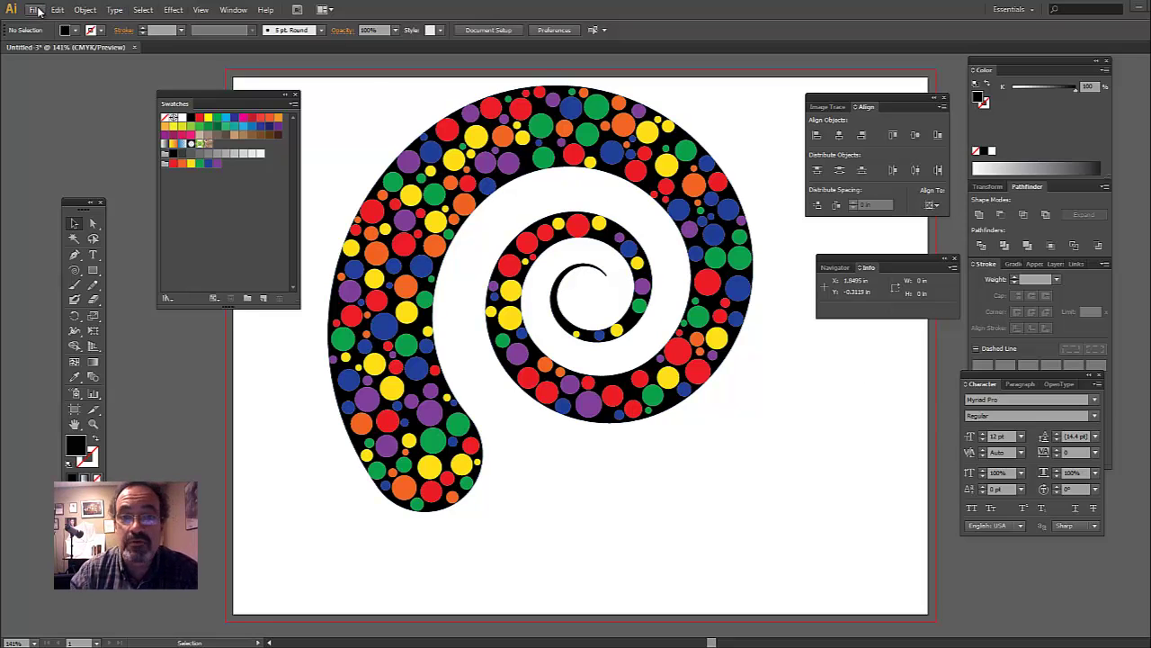
Create a new blank document with File > New and the default settings.
left_click(36, 11)
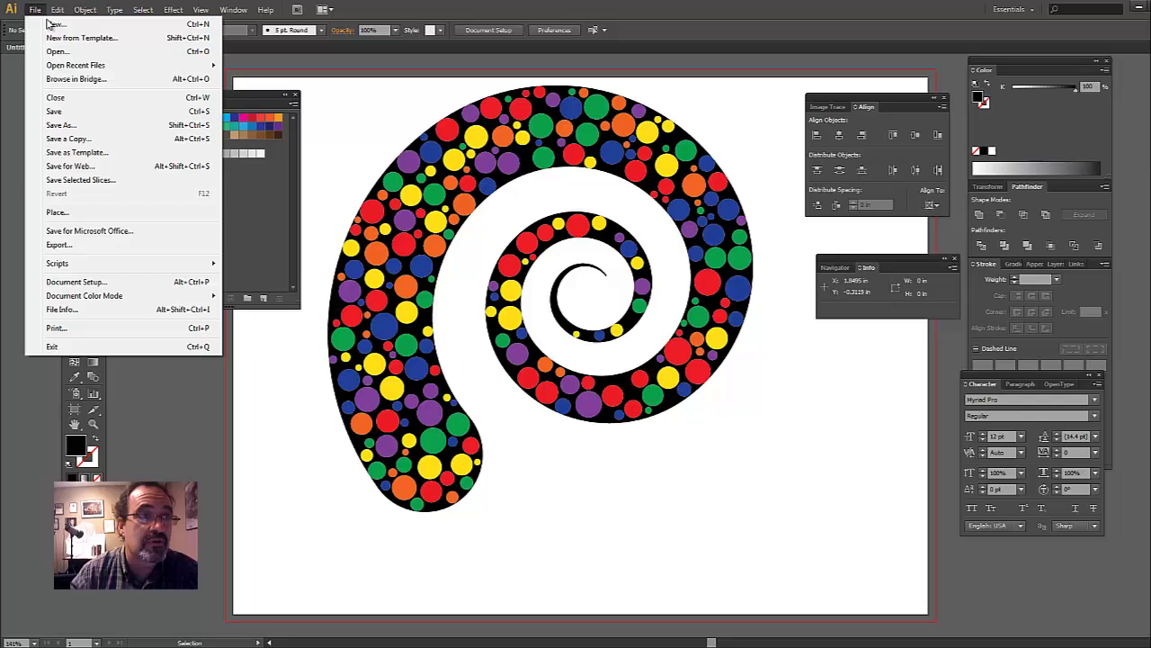
left_click(45, 20)
left_click(543, 374)
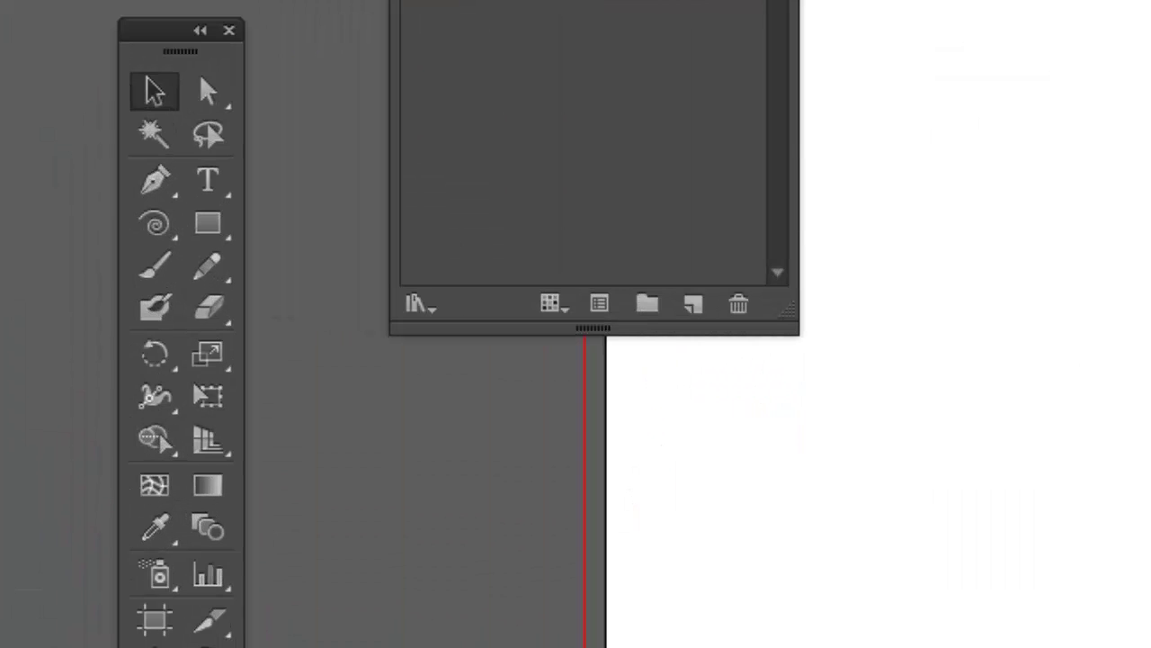
Draw an open spiral across the artboard with the Spiral Tool.
left_click(155, 236)
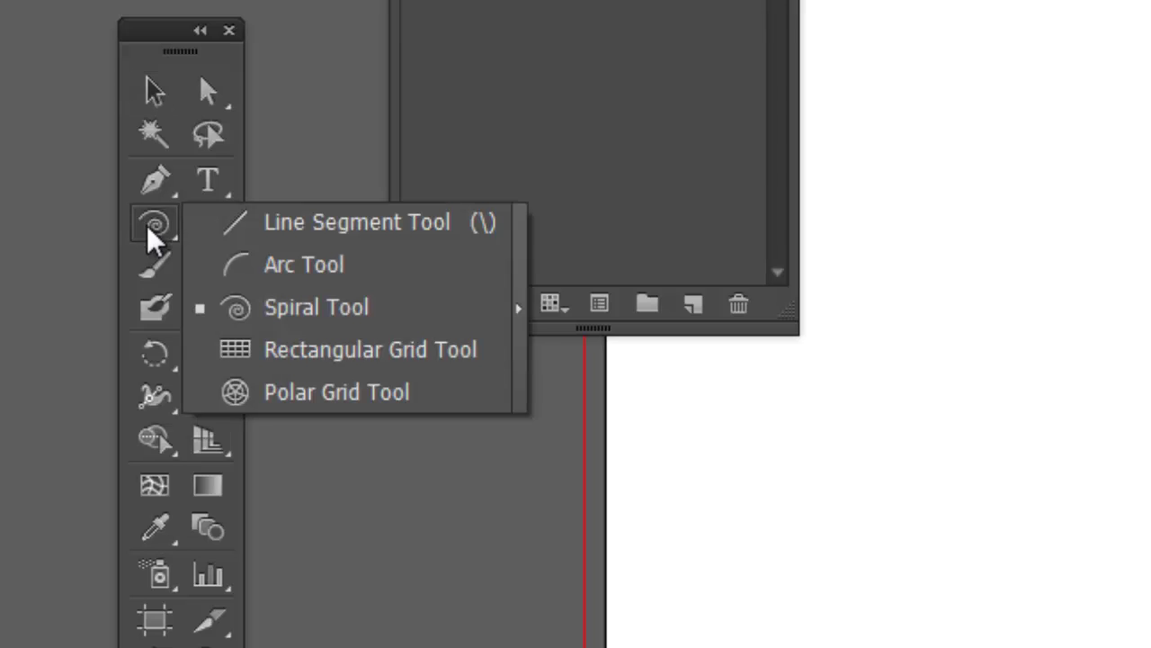
left_click(321, 313)
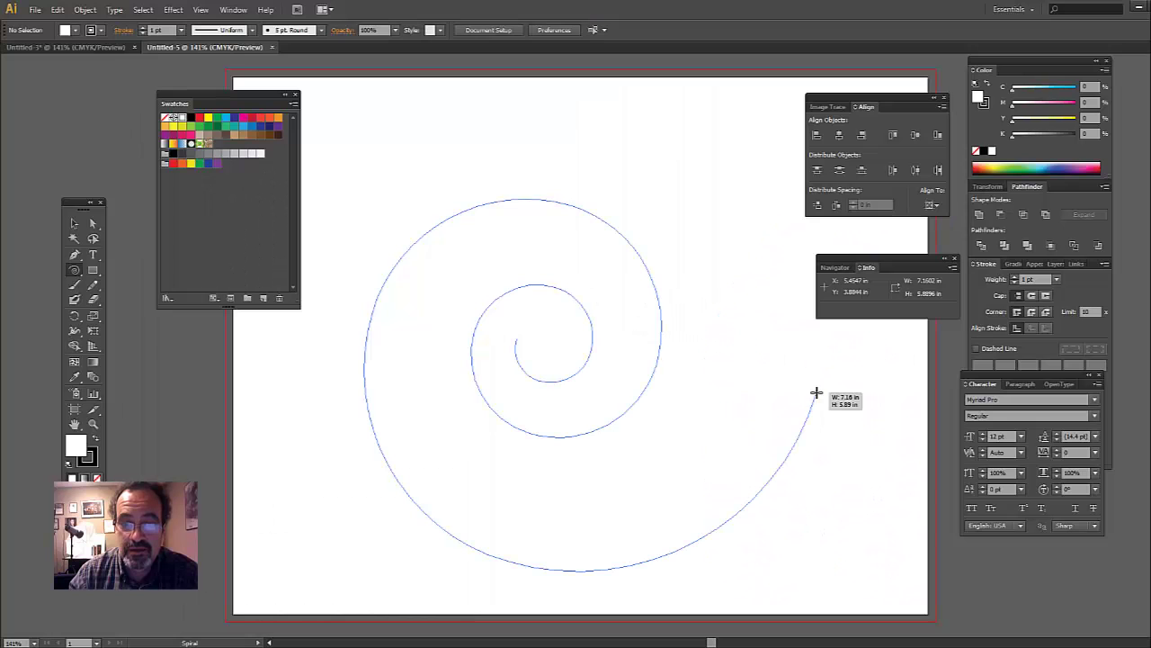
left_click_drag(815, 393, 822, 392)
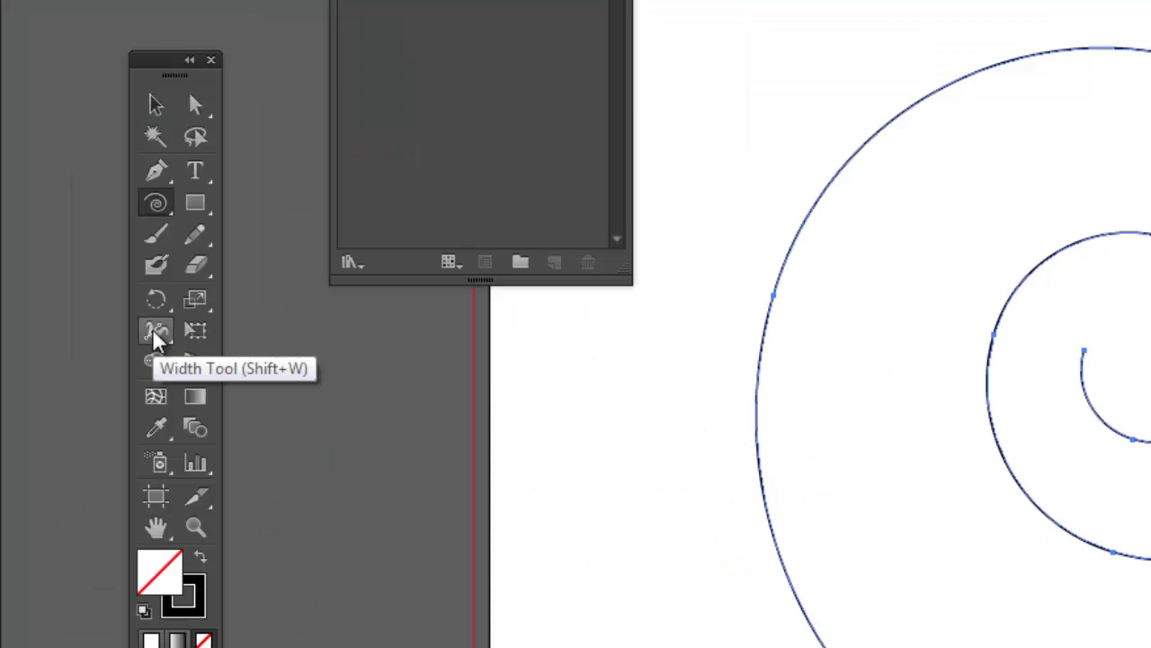
Widen the spiral's outer end with the Width Tool so the stroke tapers toward the centre.
left_click(154, 333)
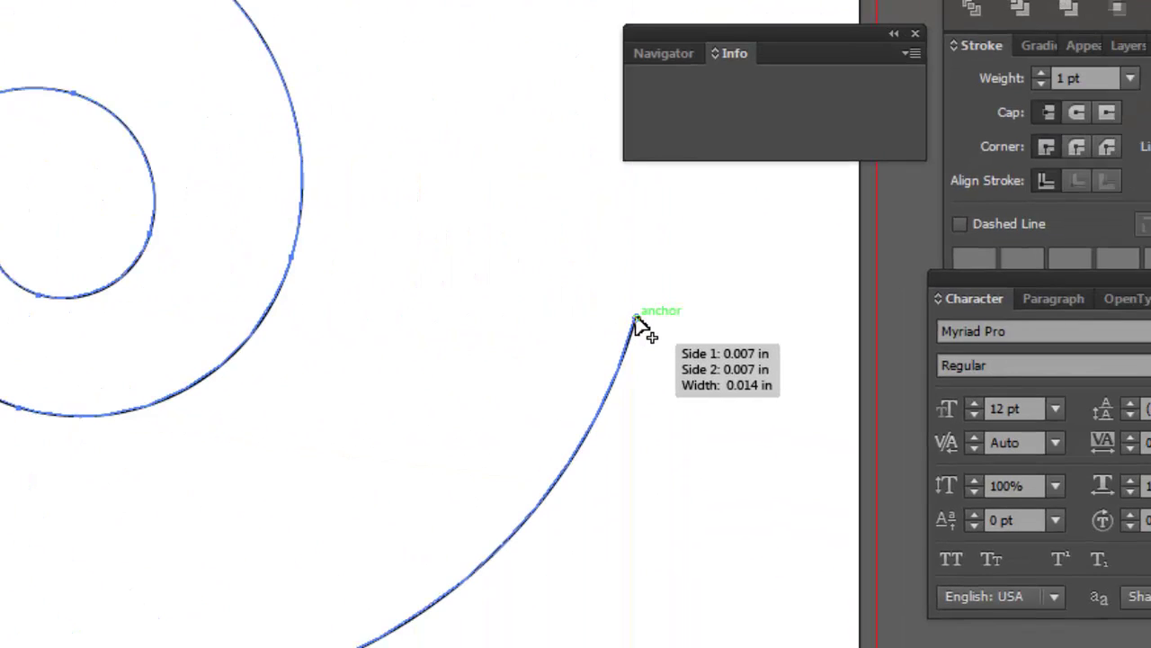
left_click_drag(635, 318, 529, 264)
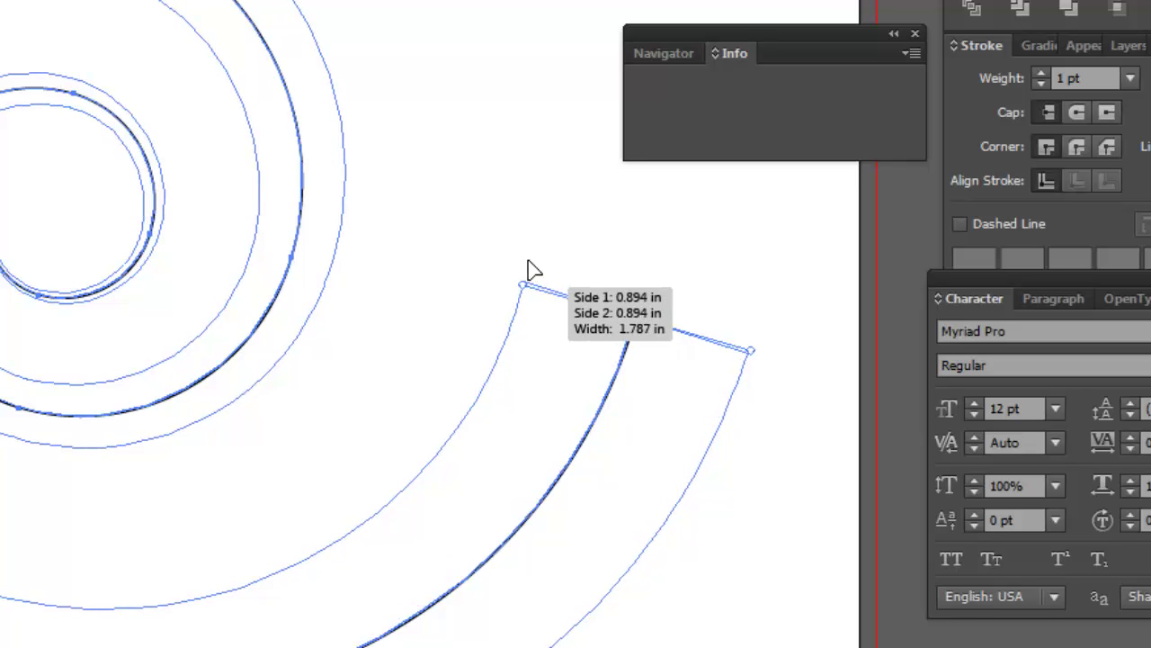
left_click_drag(529, 262, 509, 260)
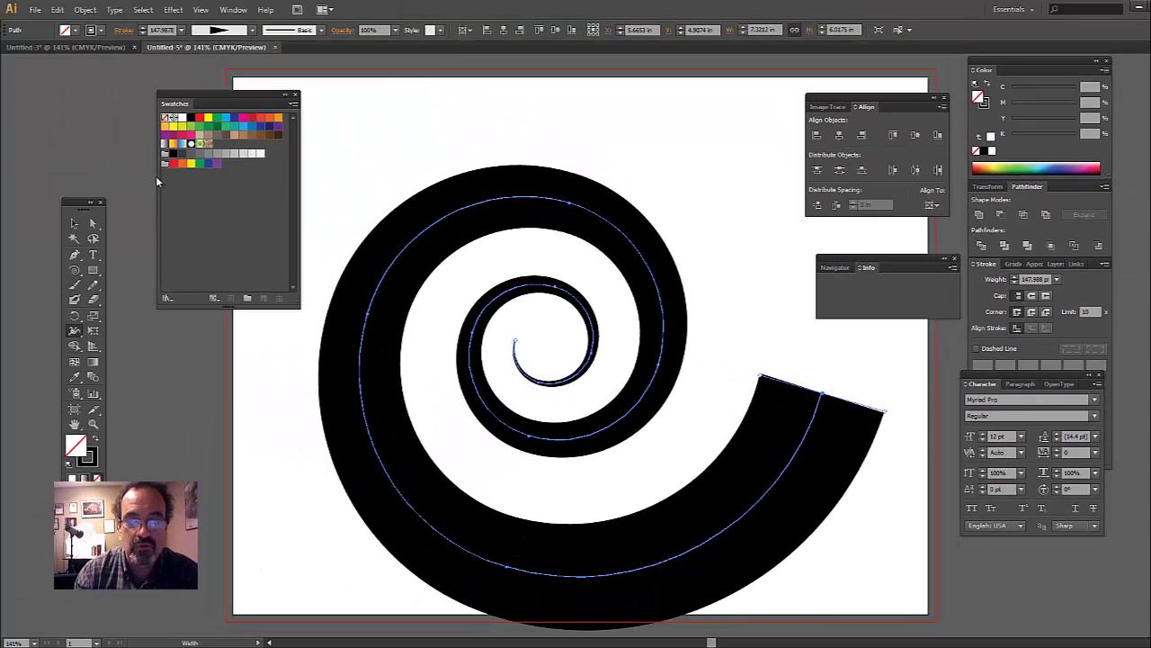
left_click_drag(576, 200, 595, 156)
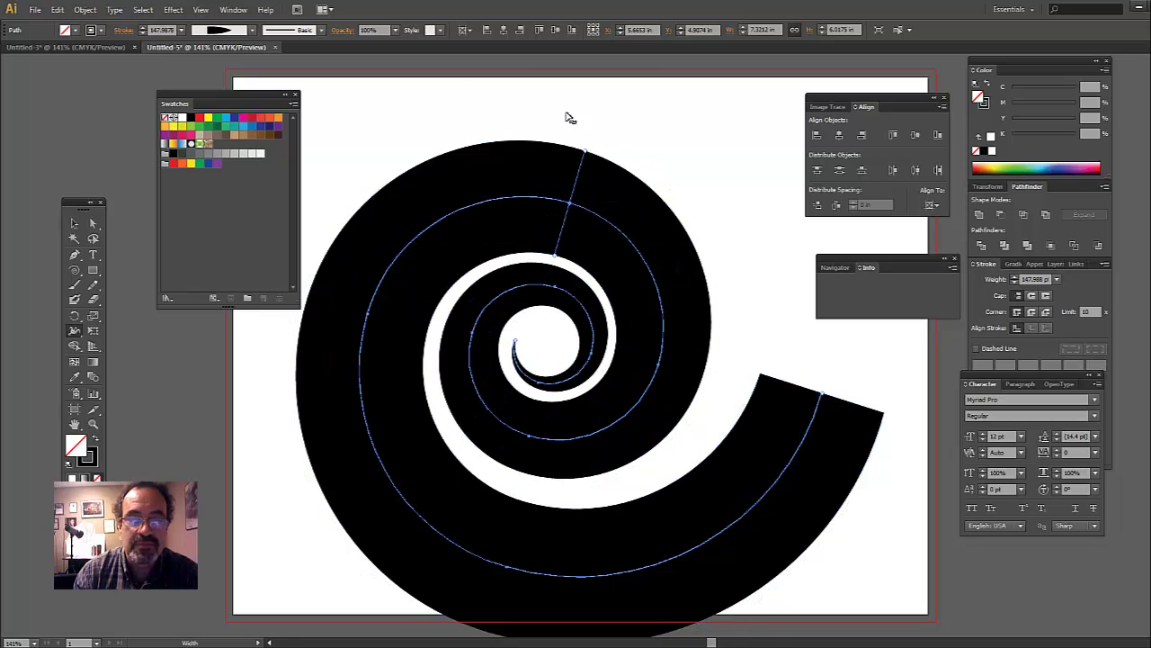
Undo the stray width change, rewiden the outer end, and give the stroke a Round Cap.
left_click(57, 9)
left_click(90, 23)
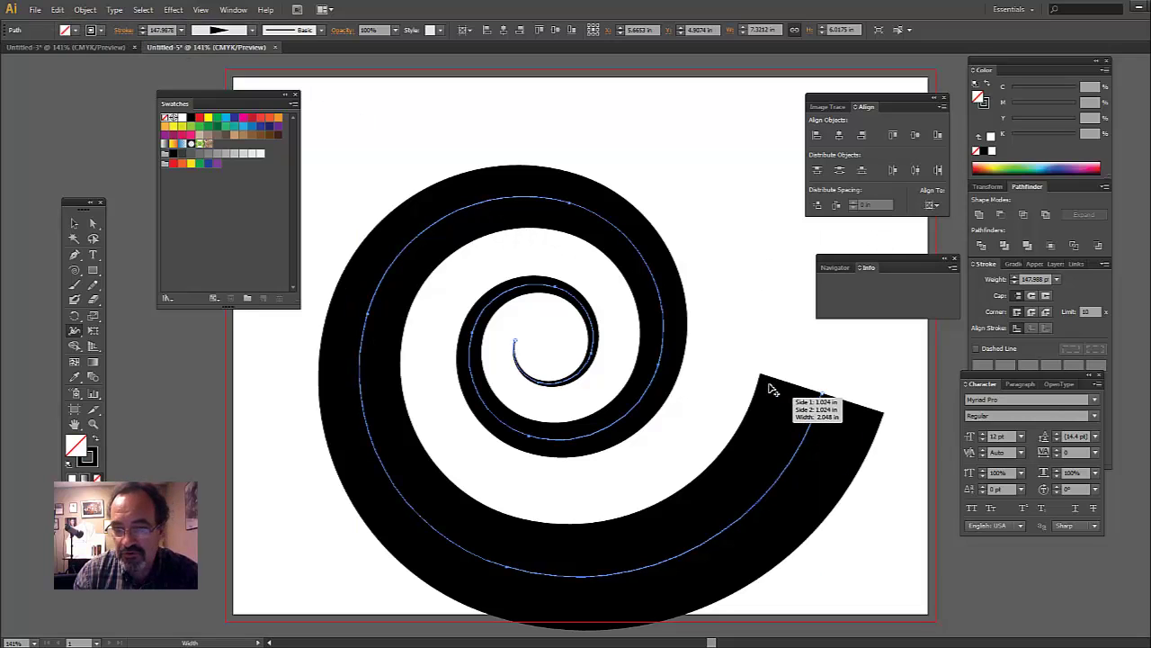
mouse_move(881, 394)
left_mouse_down()
mouse_move(771, 381)
mouse_move(874, 411)
mouse_move(765, 354)
left_mouse_up()
mouse_move(820, 385)
left_mouse_down()
mouse_move(787, 365)
mouse_move(833, 389)
left_mouse_up()
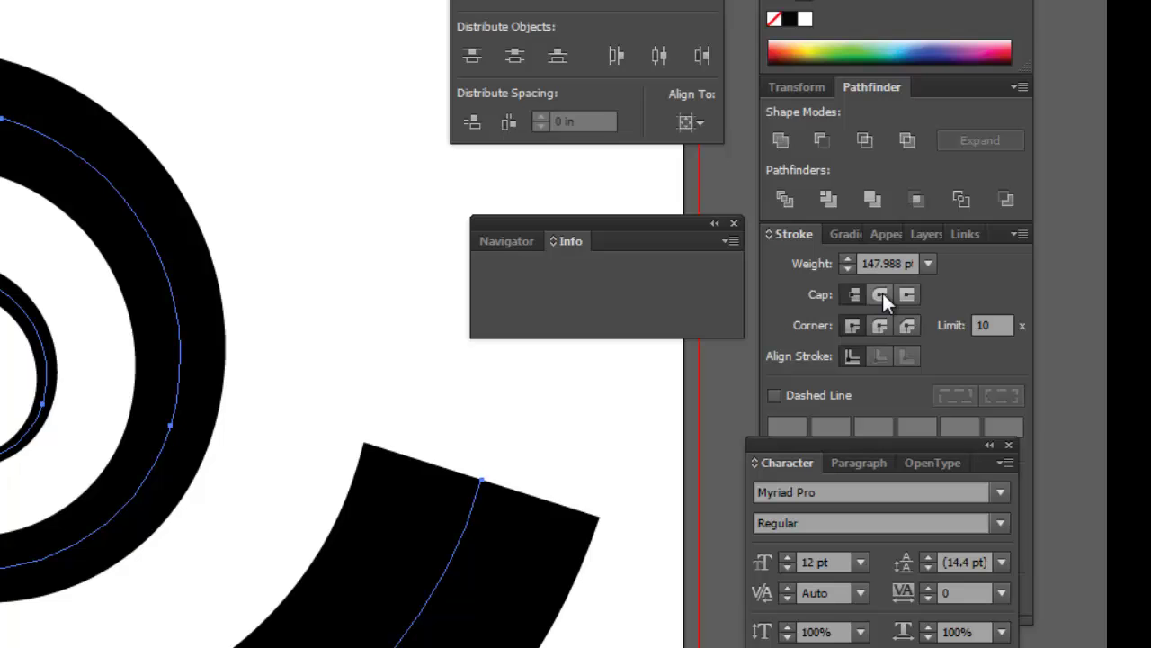
left_click(883, 293)
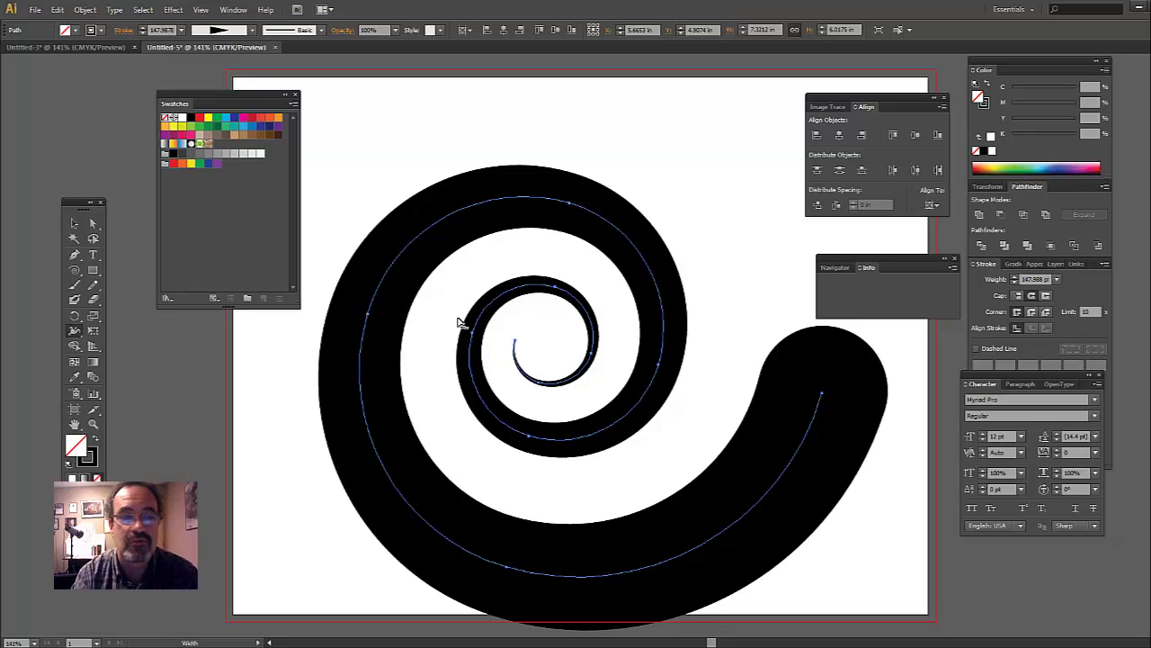
Move the spiral up and convert it to a solid black shape with Object > Path > Outline Stroke.
left_click(74, 224)
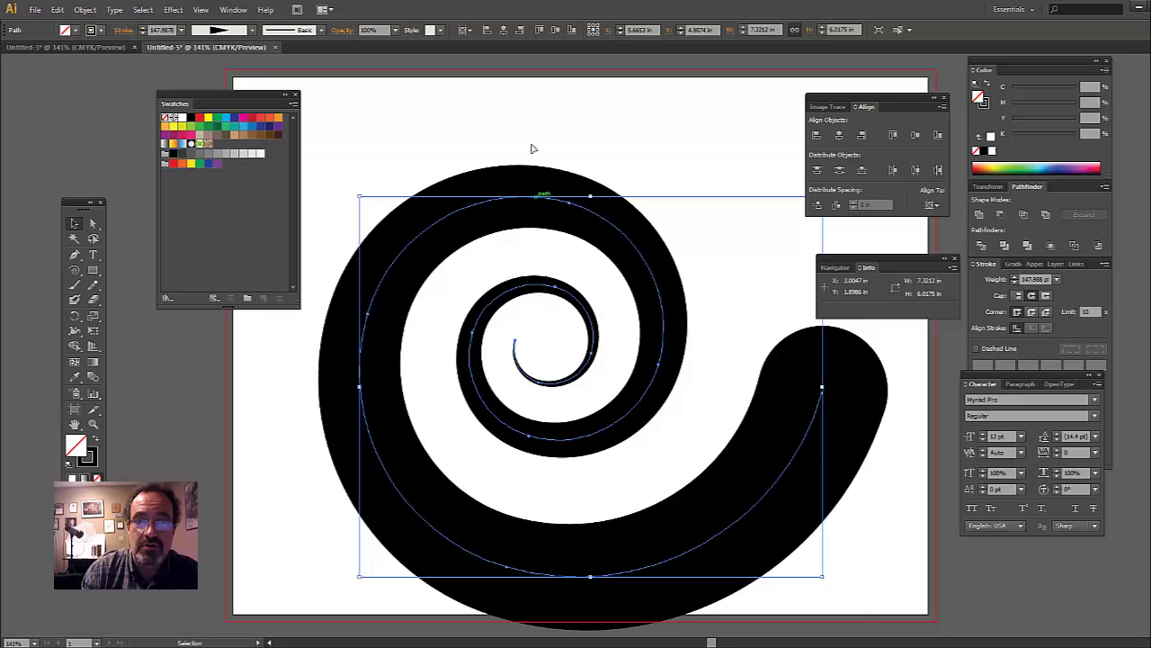
left_click_drag(532, 148, 528, 87)
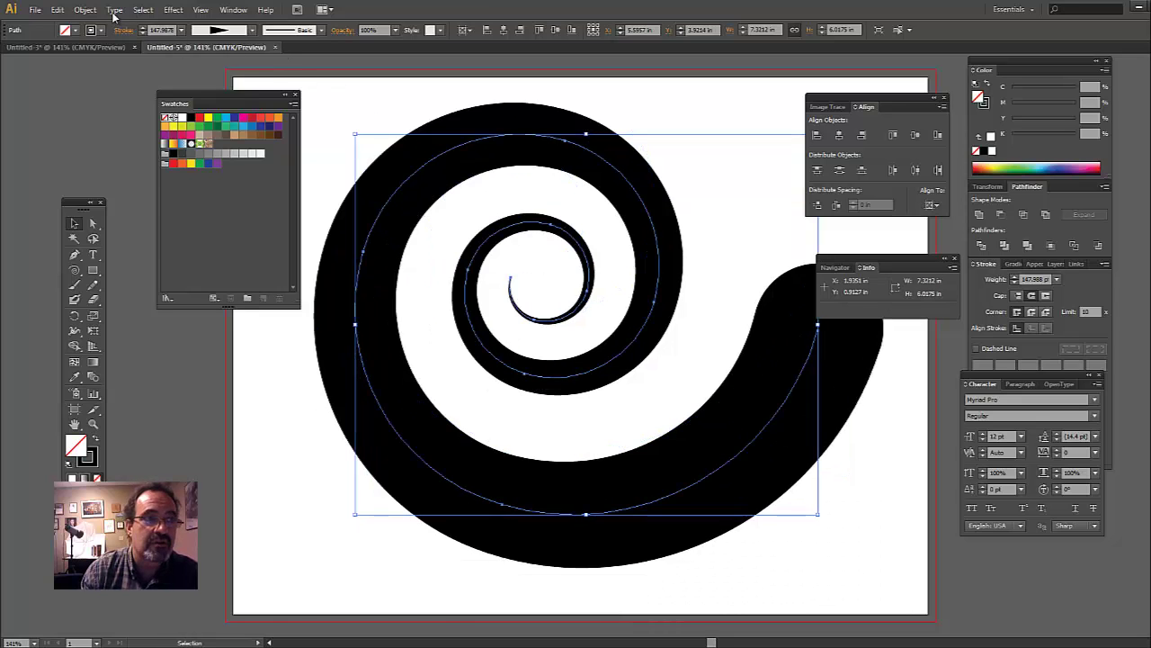
left_click(85, 9)
mouse_move(225, 486)
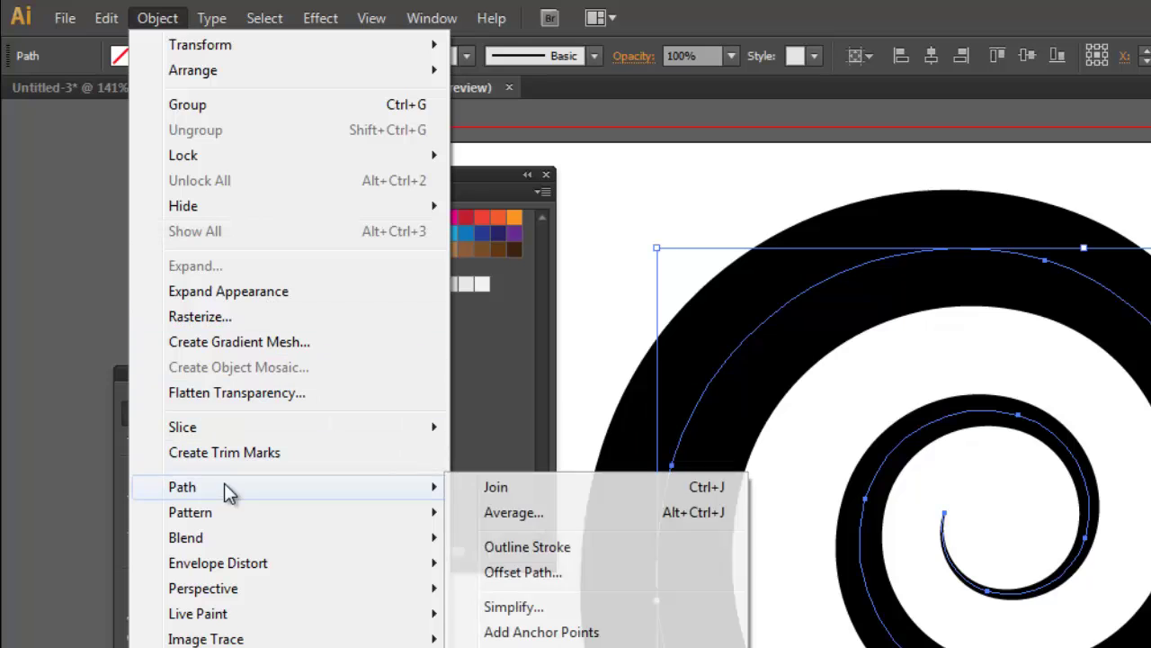
left_click(579, 547)
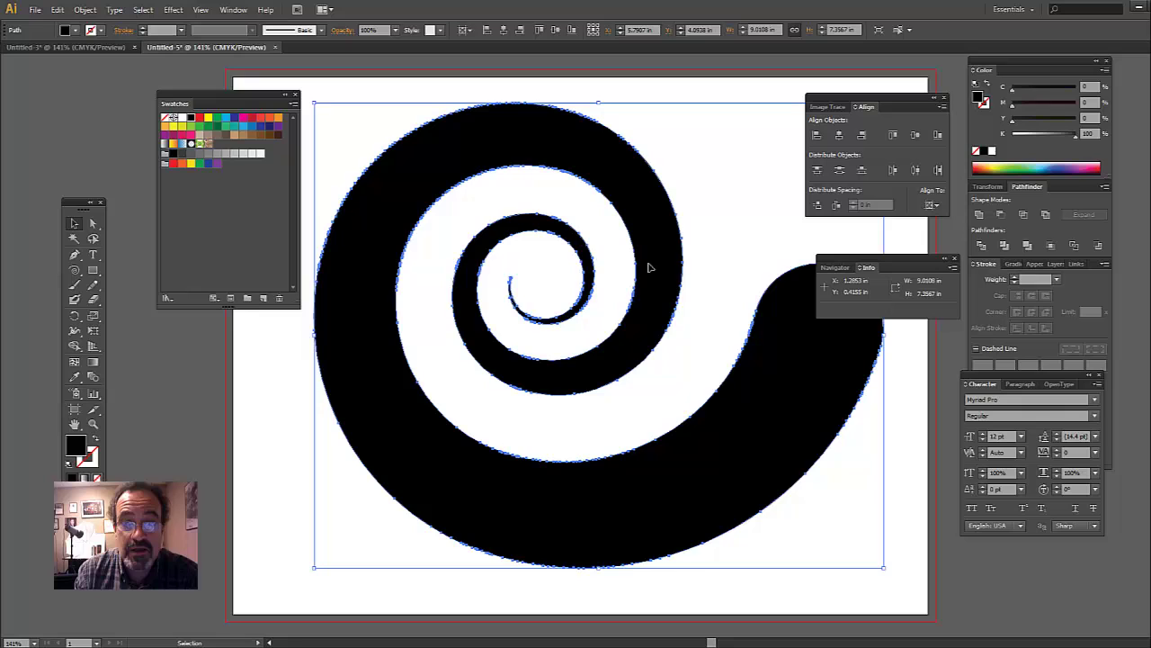
mouse_move(642, 234)
left_mouse_down()
mouse_move(650, 249)
mouse_move(637, 248)
left_mouse_up()
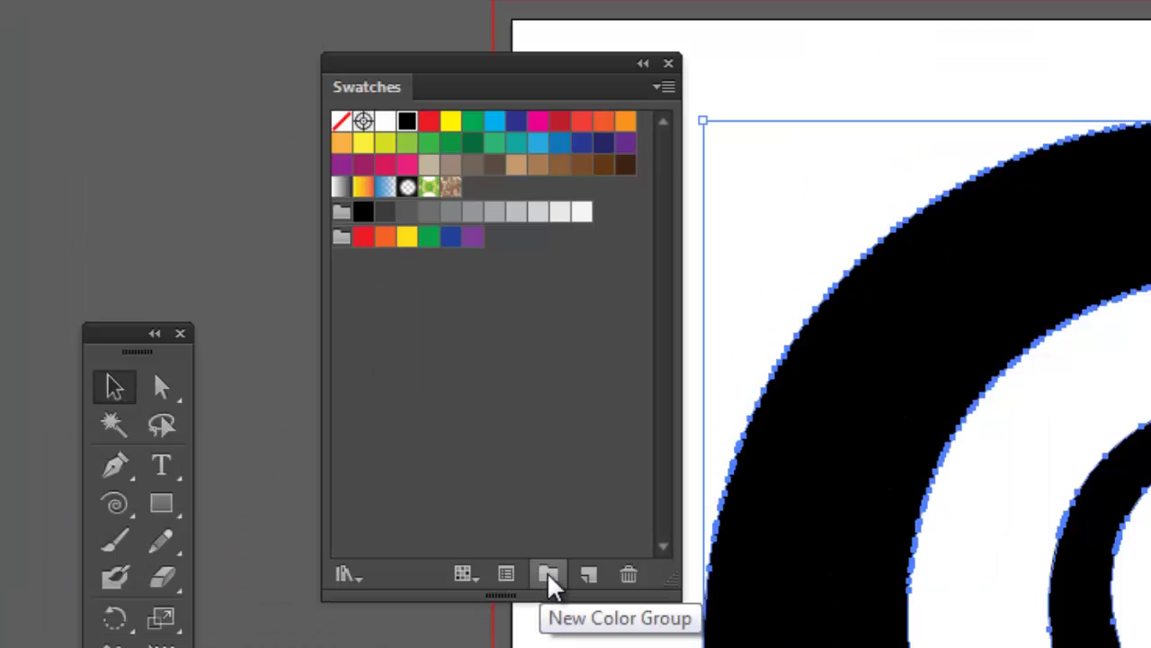
Create a swatch group named 'Reds' and add a red and a magenta swatch to it.
left_click(550, 581)
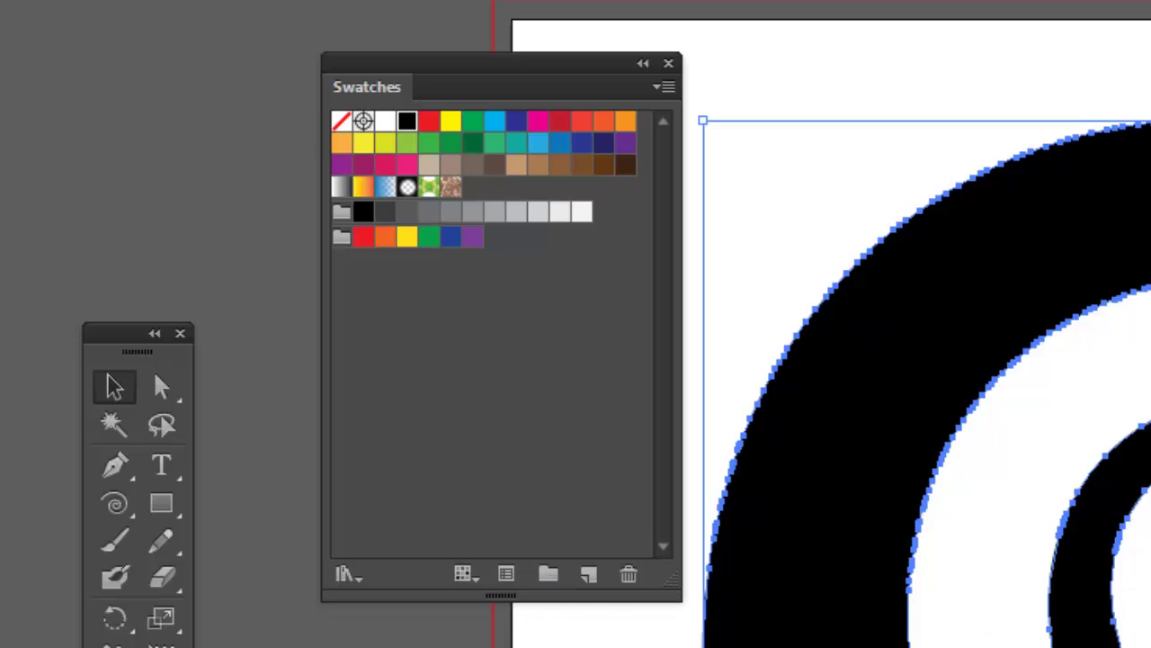
type("Reds")
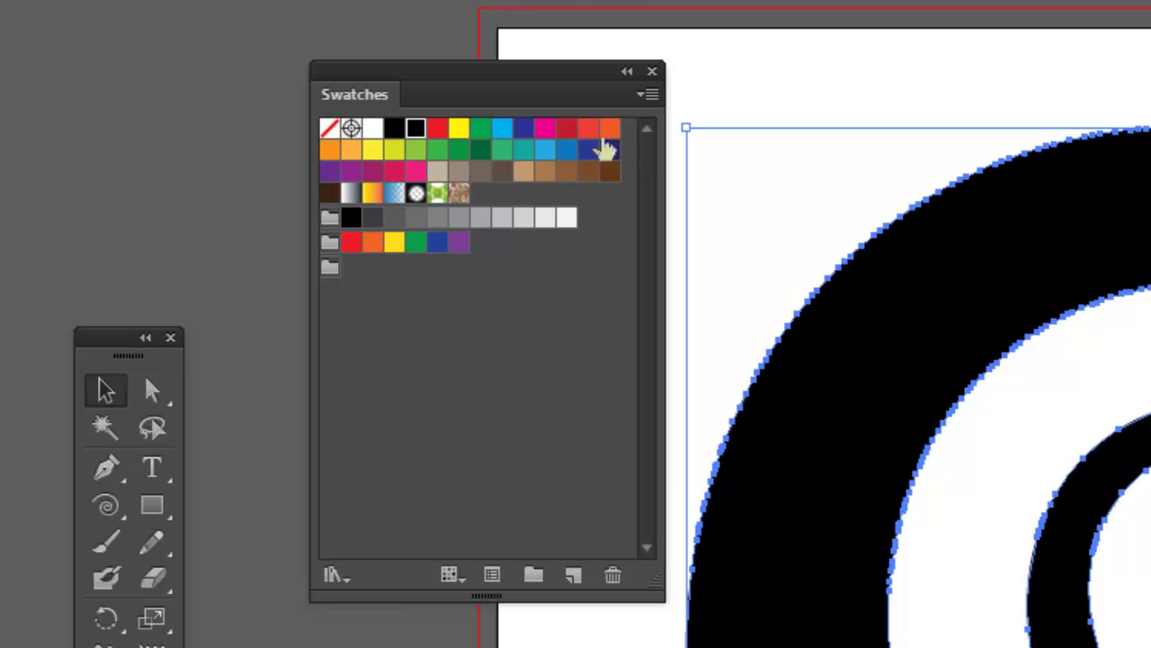
left_click_drag(437, 129, 340, 267)
left_click_drag(527, 133, 332, 275)
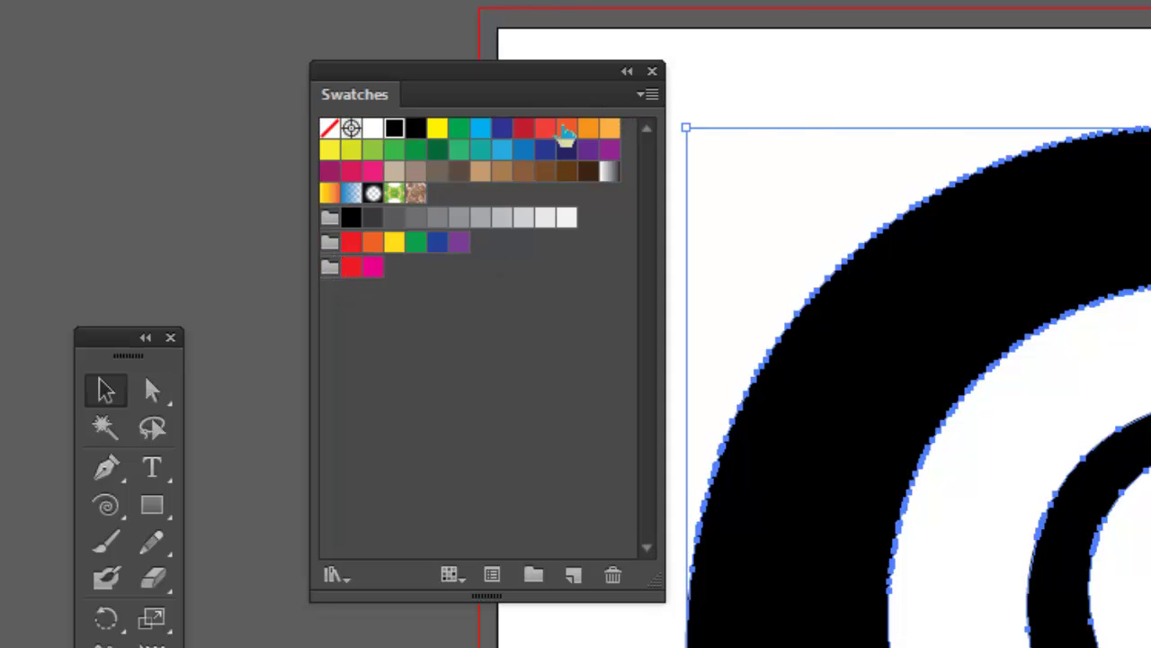
Add another red, a pink, a crimson and a magenta swatch to the Reds group.
left_click_drag(525, 131, 392, 272)
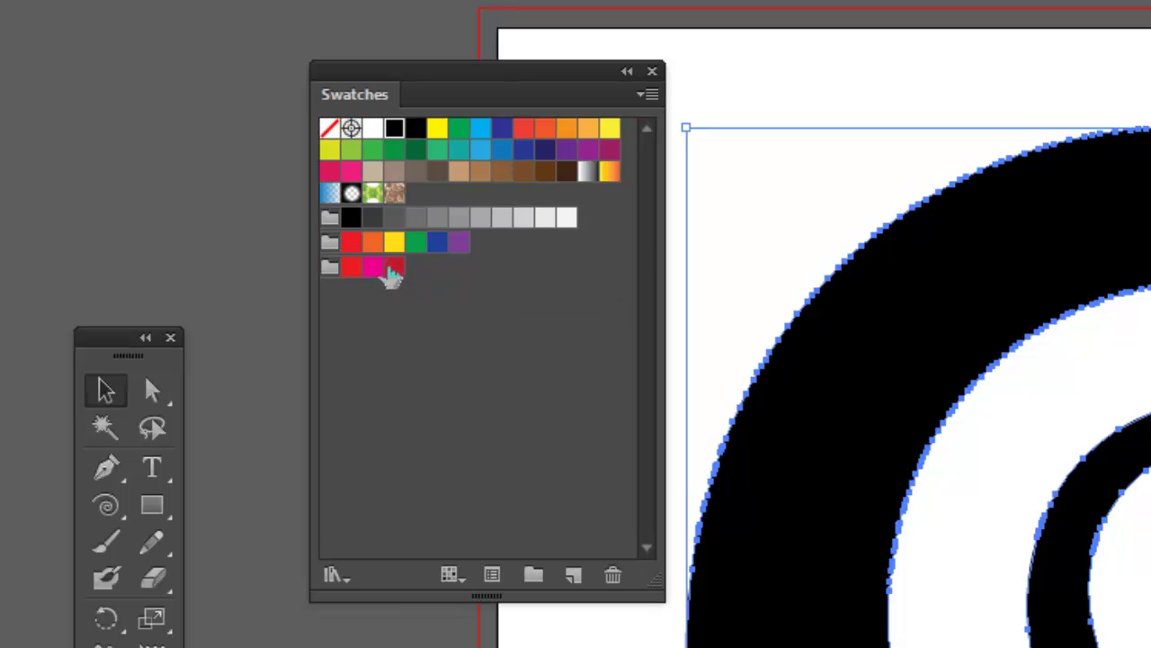
left_click_drag(348, 187, 412, 270)
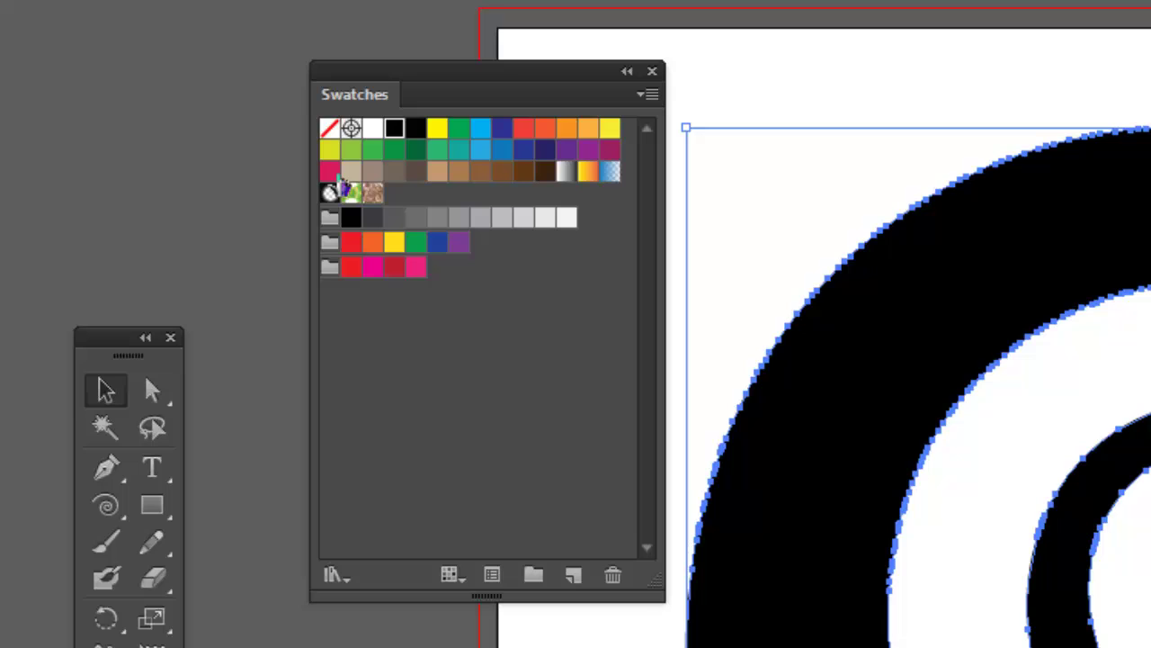
left_click_drag(331, 173, 436, 270)
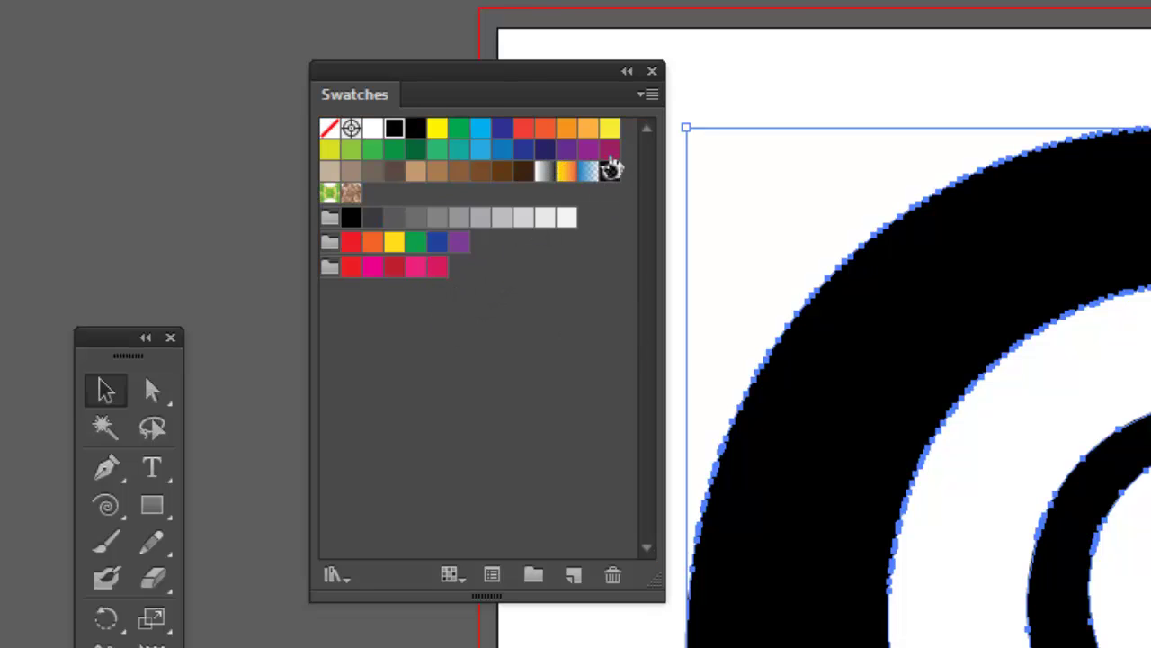
left_click_drag(610, 151, 451, 274)
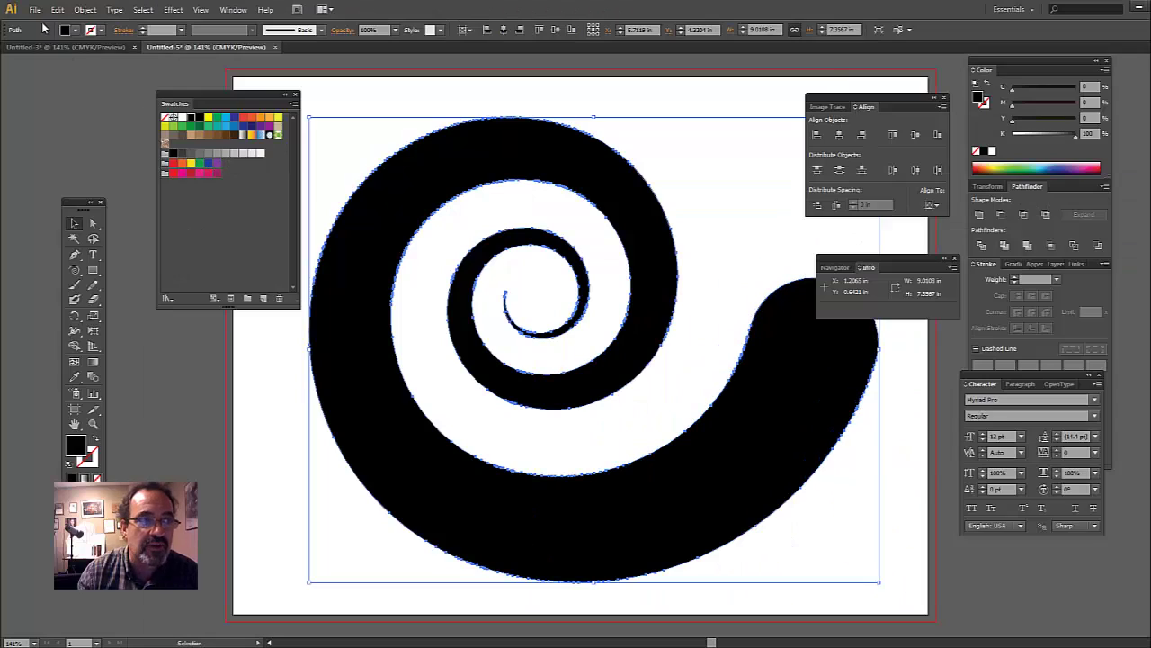
Cancel the Other Script file browser and reopen the File > Scripts submenu to reveal CircleFill.
left_click(213, 28)
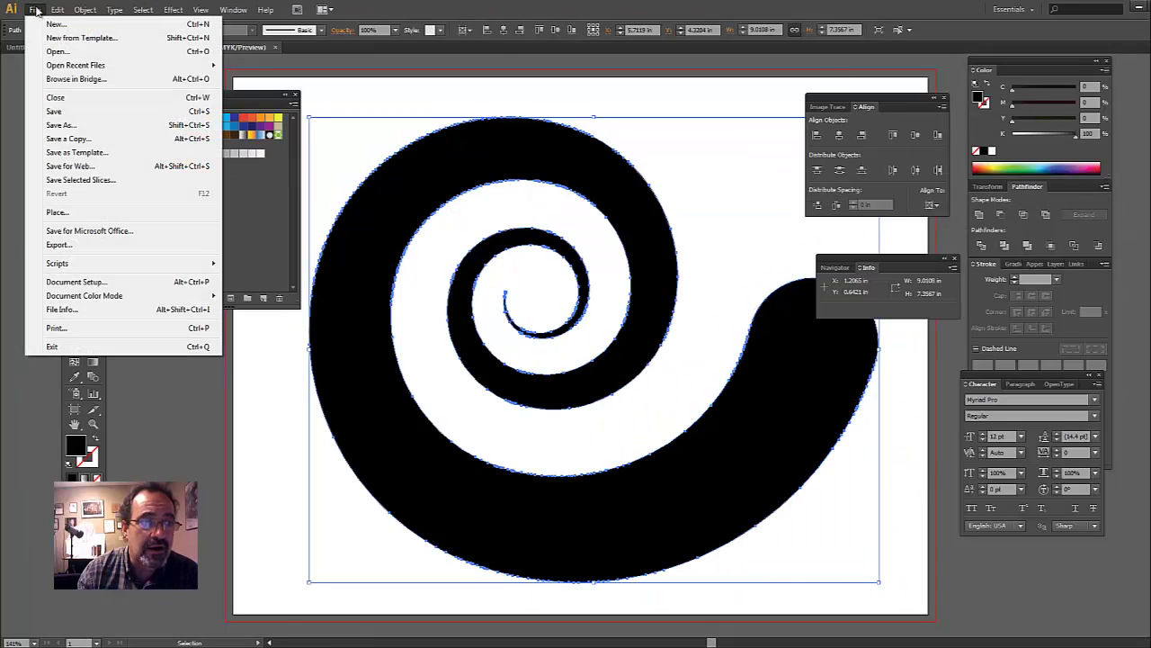
mouse_move(112, 265)
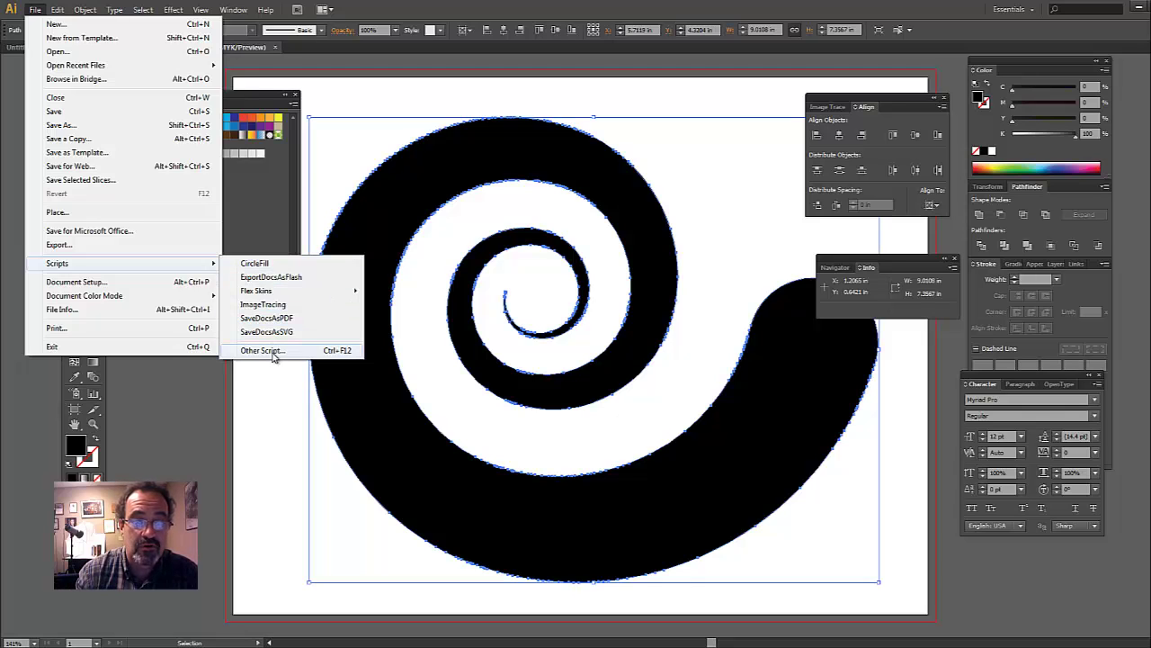
left_click(270, 350)
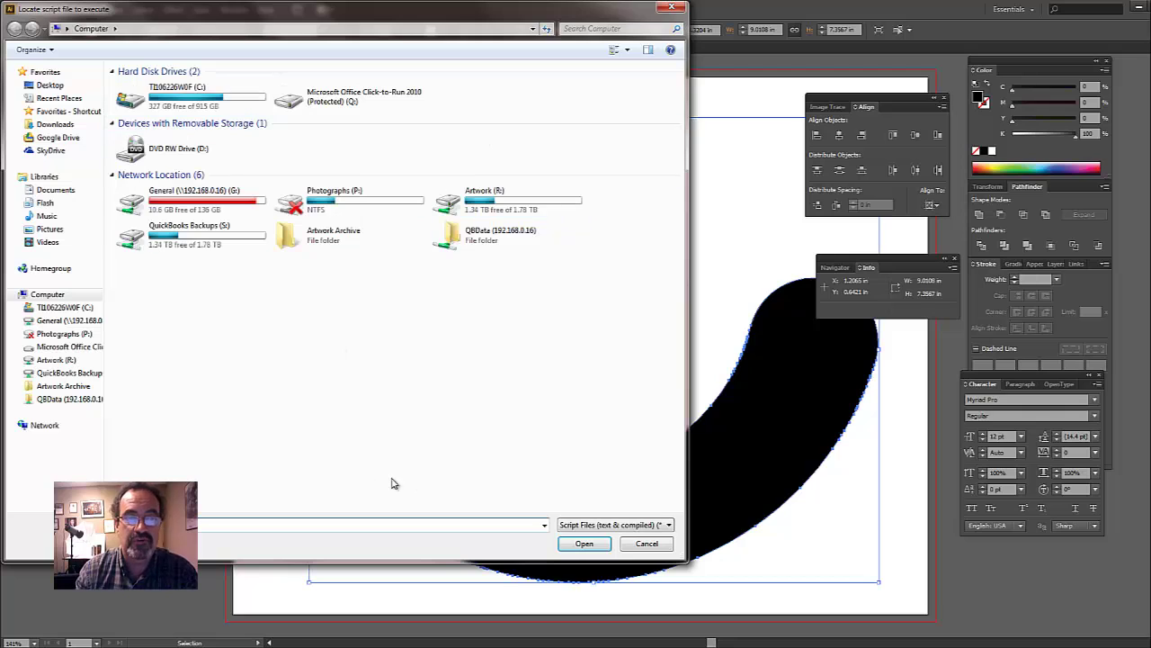
left_click(672, 8)
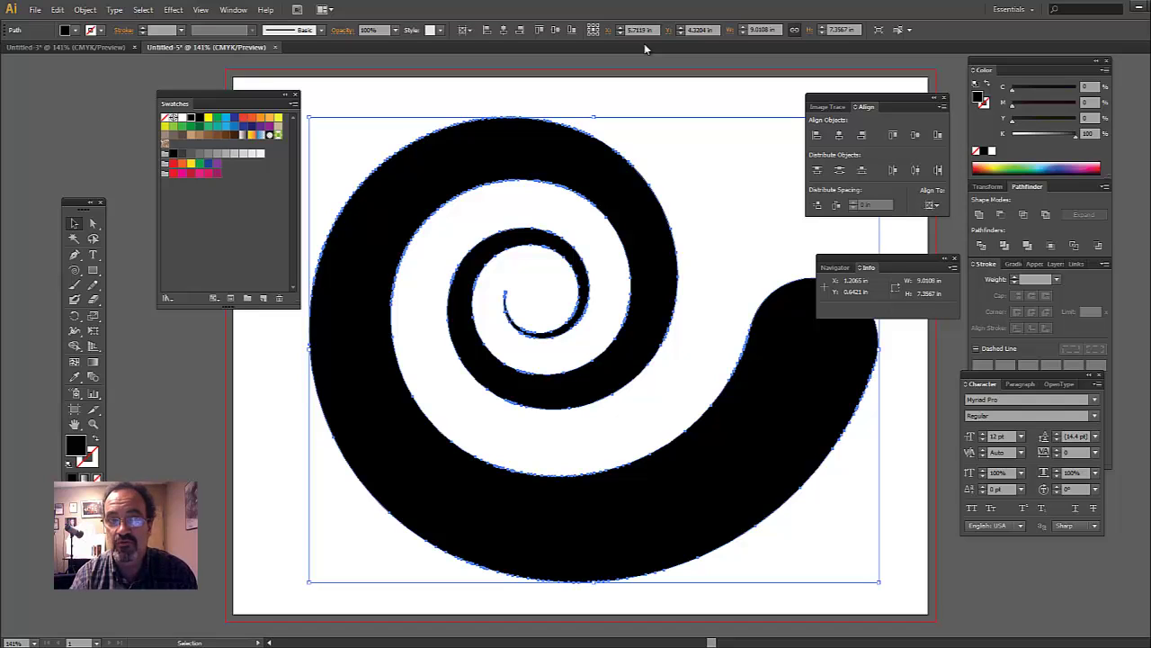
left_click(35, 9)
mouse_move(68, 267)
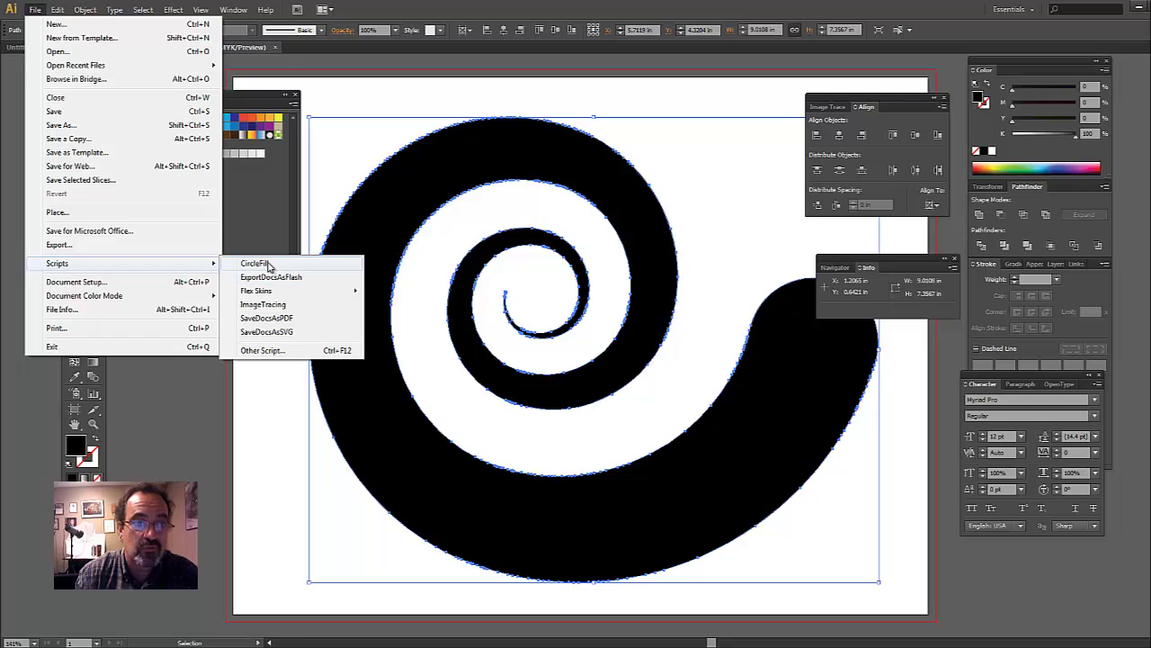
Run CircleFill with max size 5%, min size 0.3%, min distance 2 pt and [Reds] colours.
left_click(267, 262)
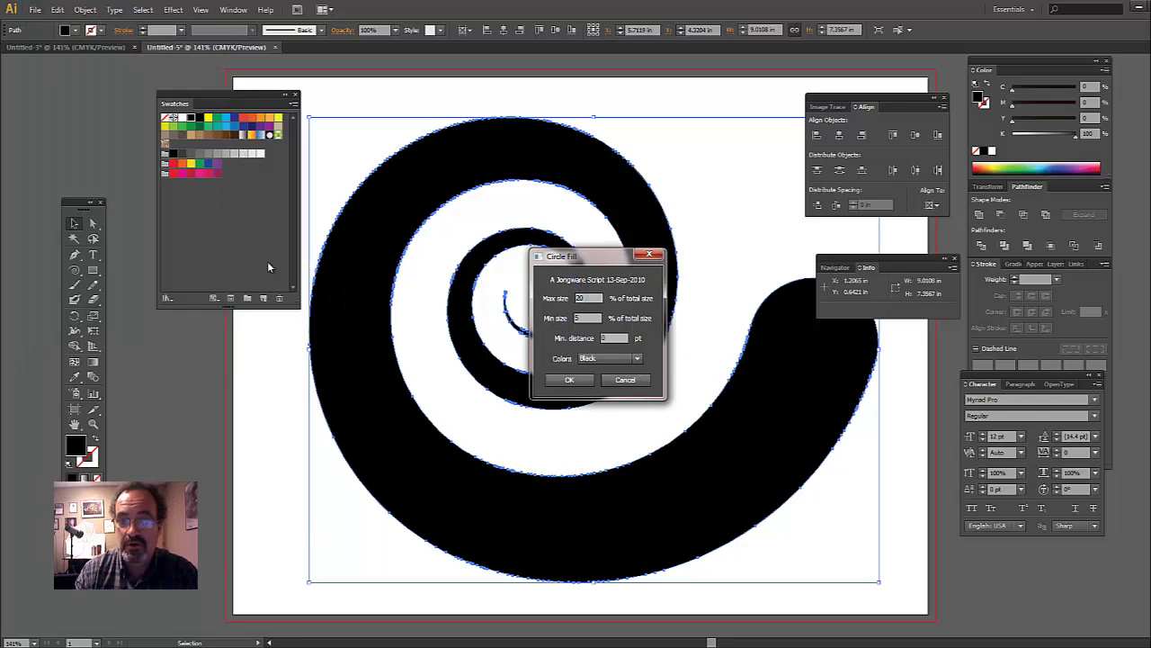
left_click_drag(539, 257, 550, 164)
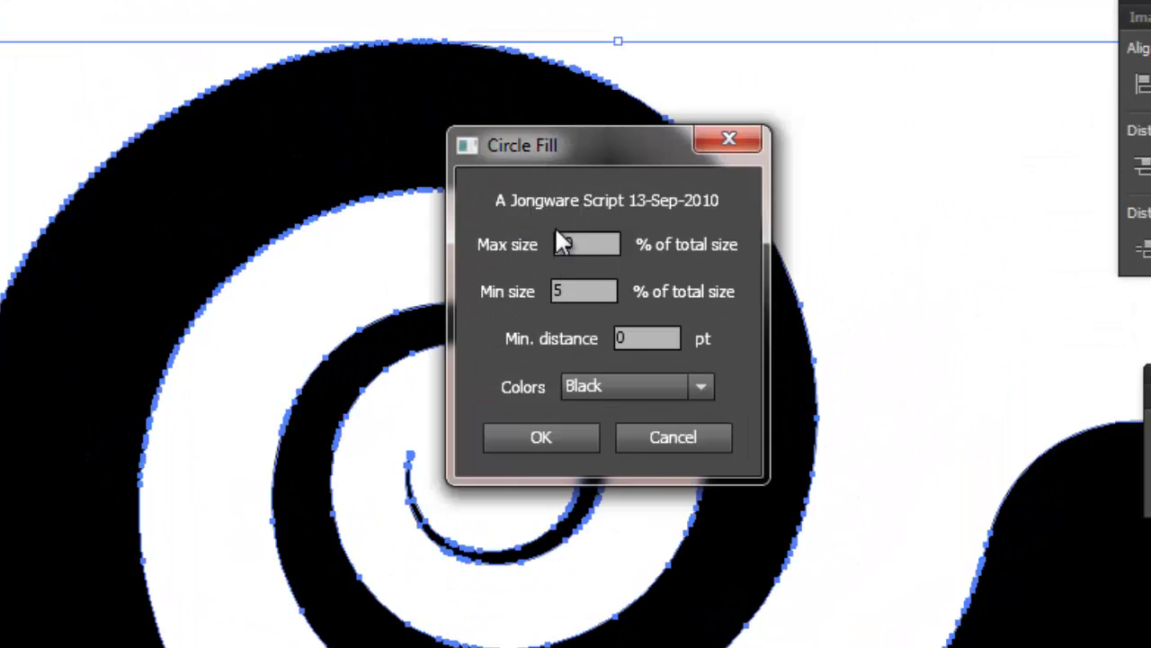
double_click(586, 248)
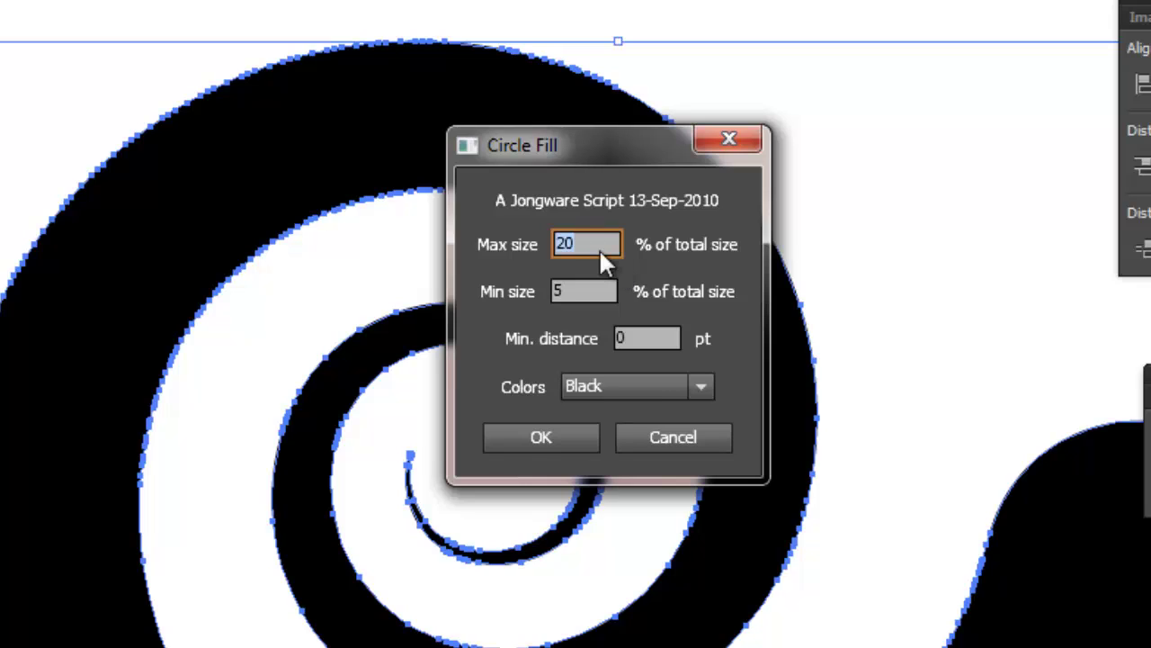
double_click(582, 292)
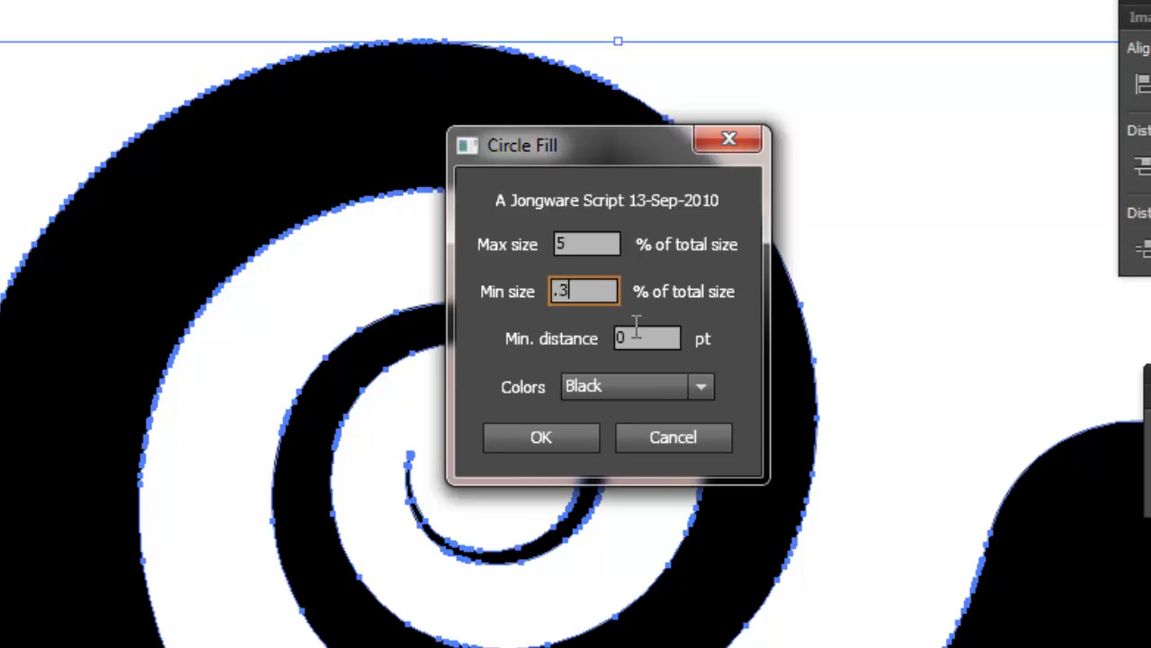
key("Tab")
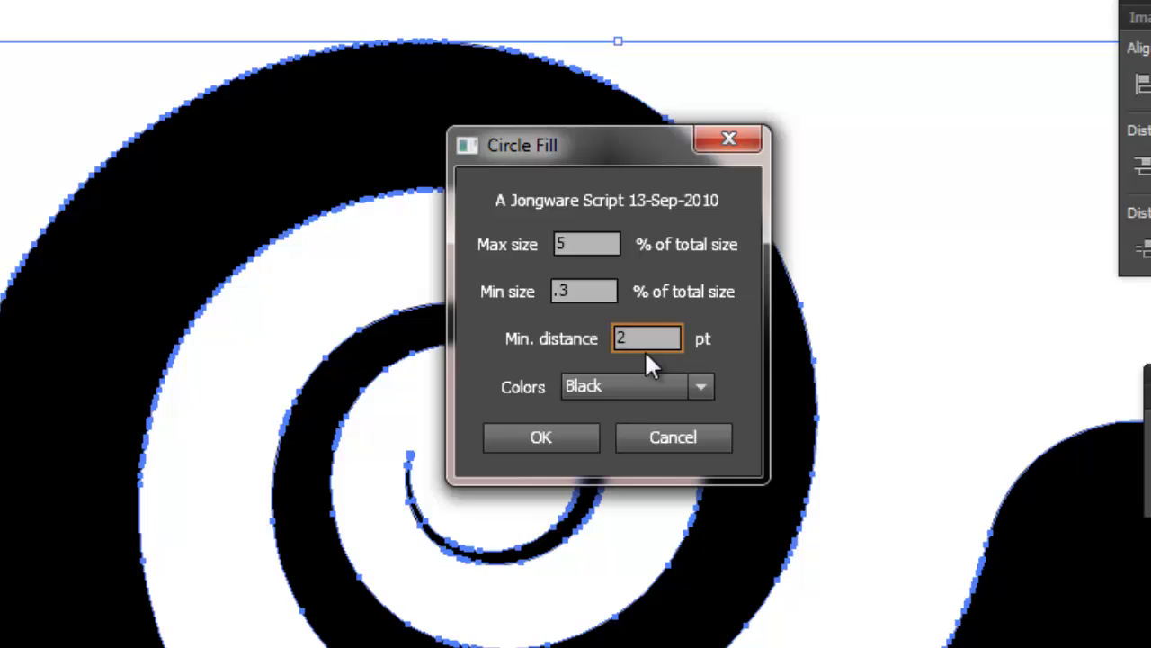
left_click(604, 378)
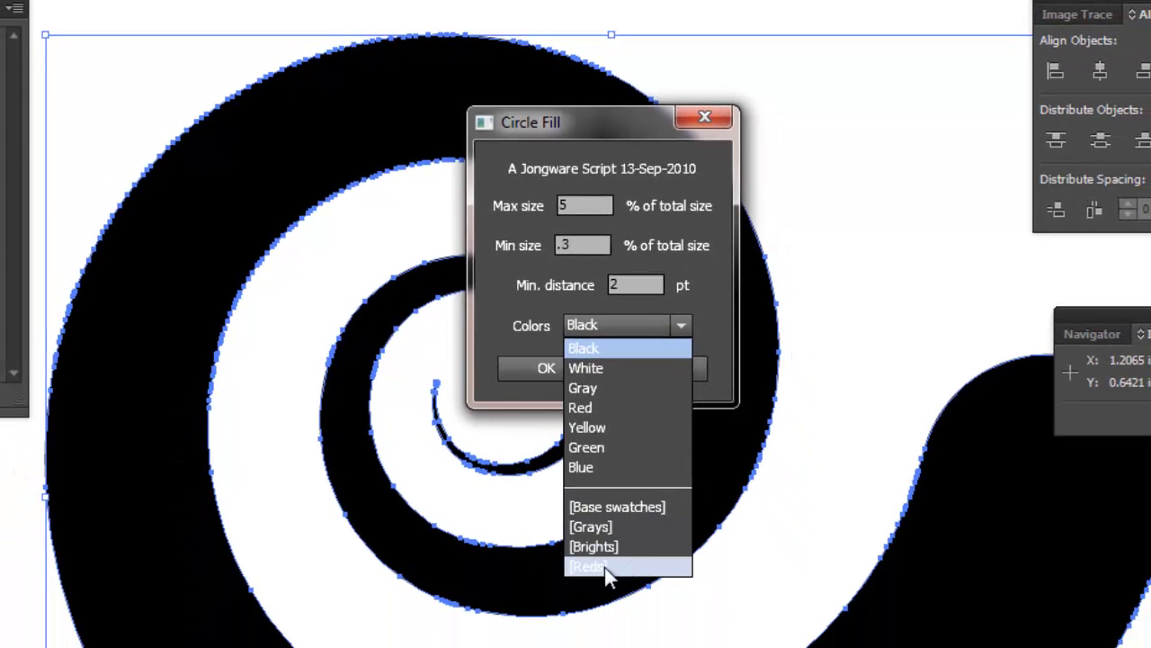
left_click(605, 567)
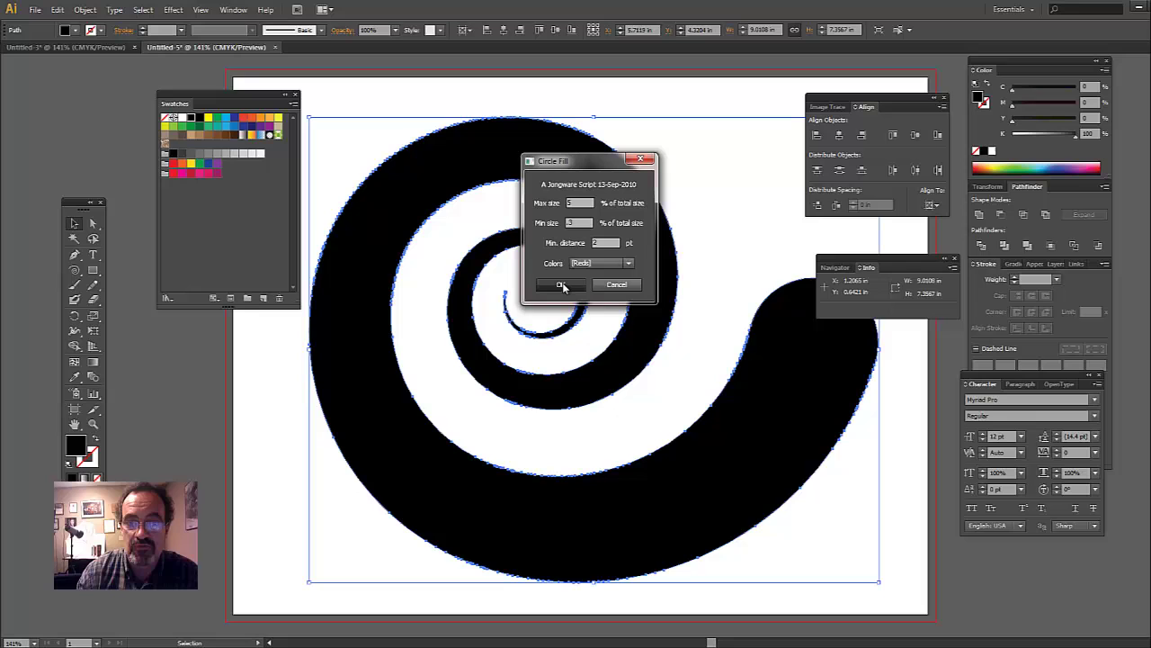
Apply the Circle Fill settings, then deselect and reselect the circle-packed spiral to inspect it.
left_click(561, 284)
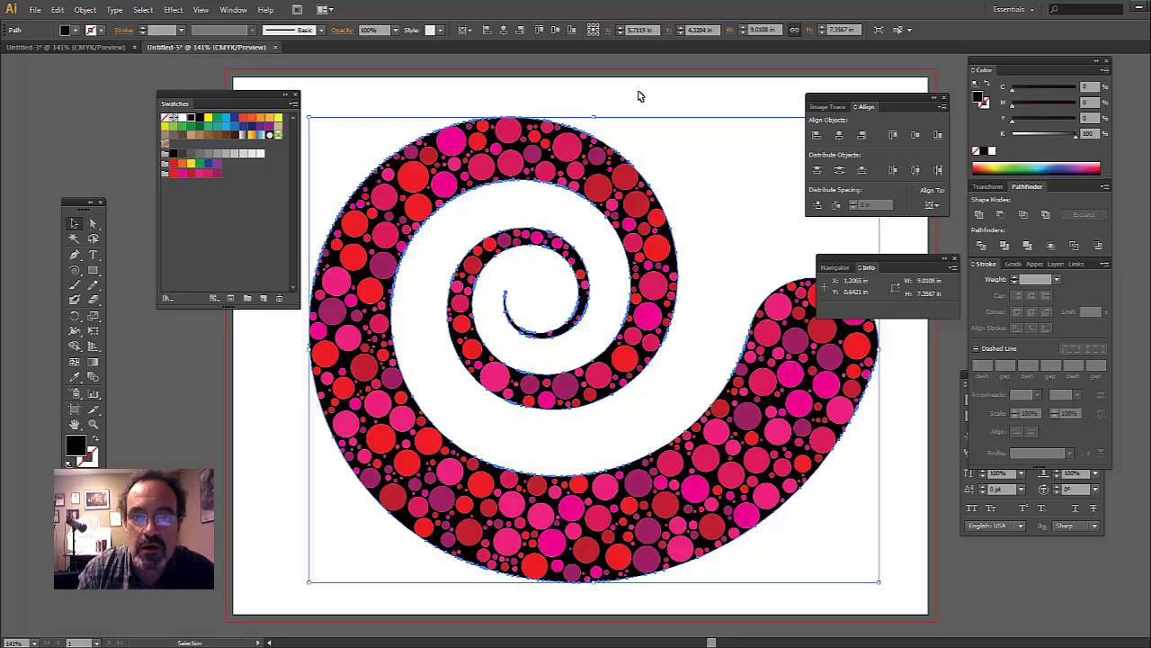
left_click(640, 97)
left_click(561, 185)
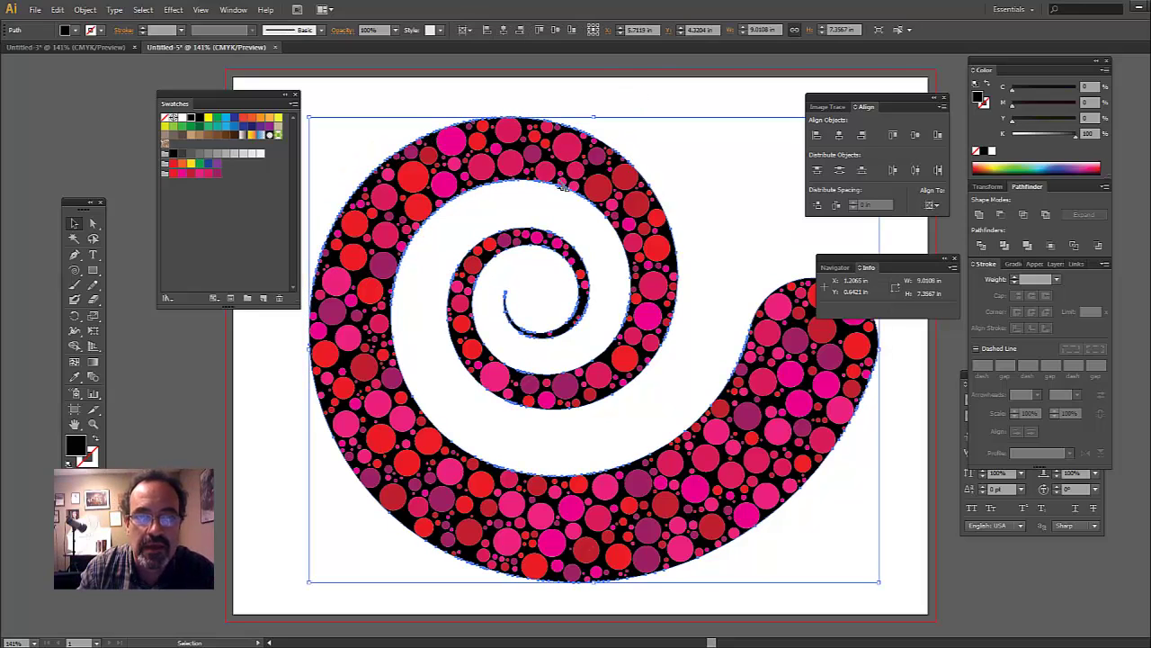